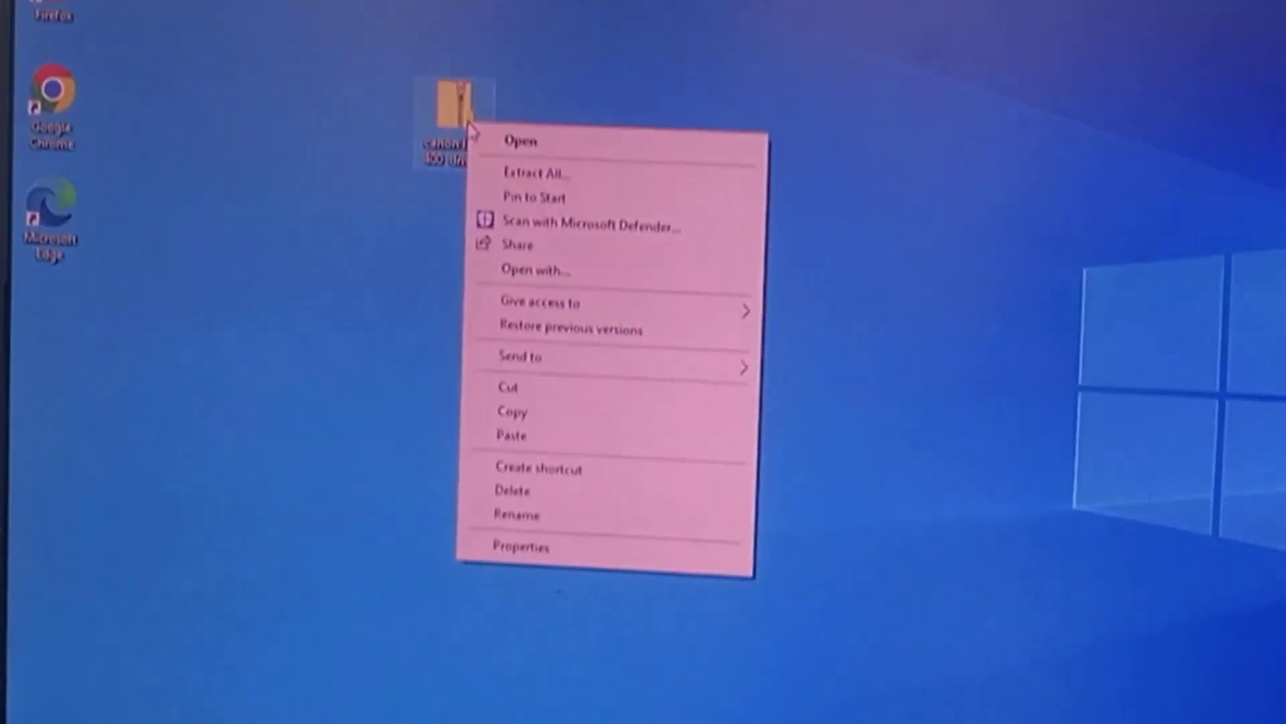
Extract the Canon LiDE 400 driver zip into its same-named Desktop folder.
{"action": "left_click", "coordinate": [519, 152]}
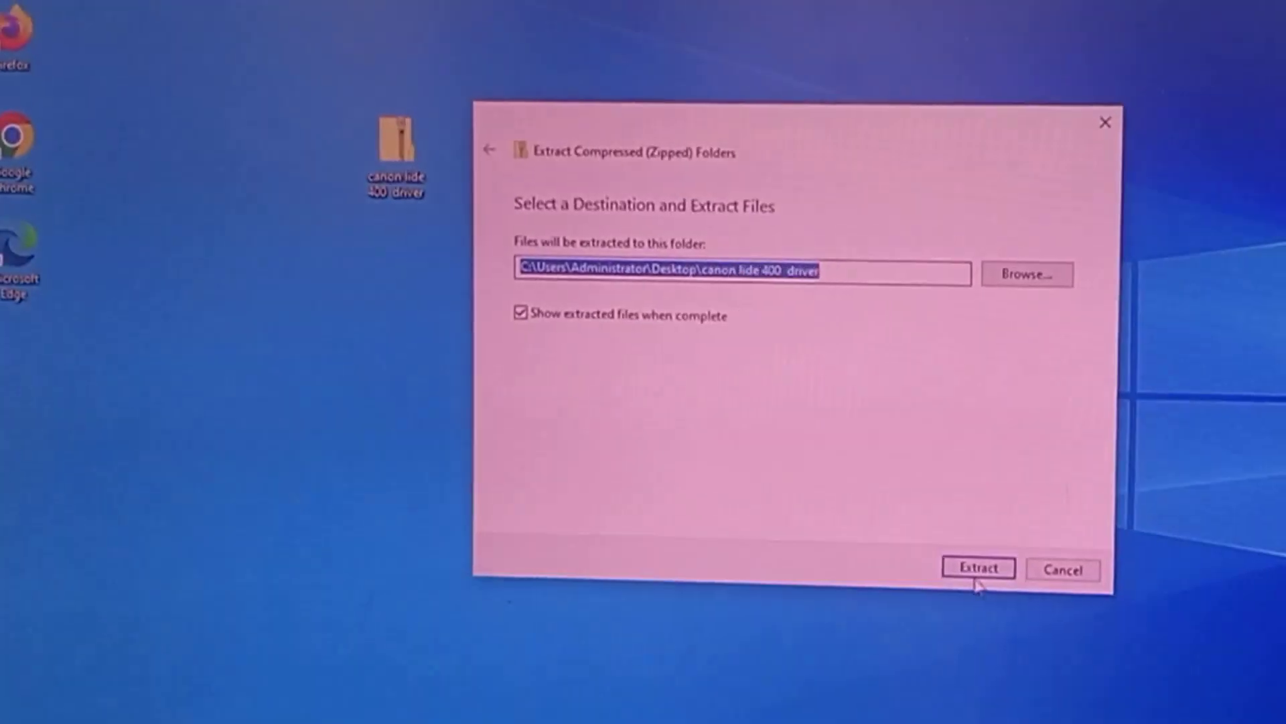
{"action": "left_click", "coordinate": [979, 565]}
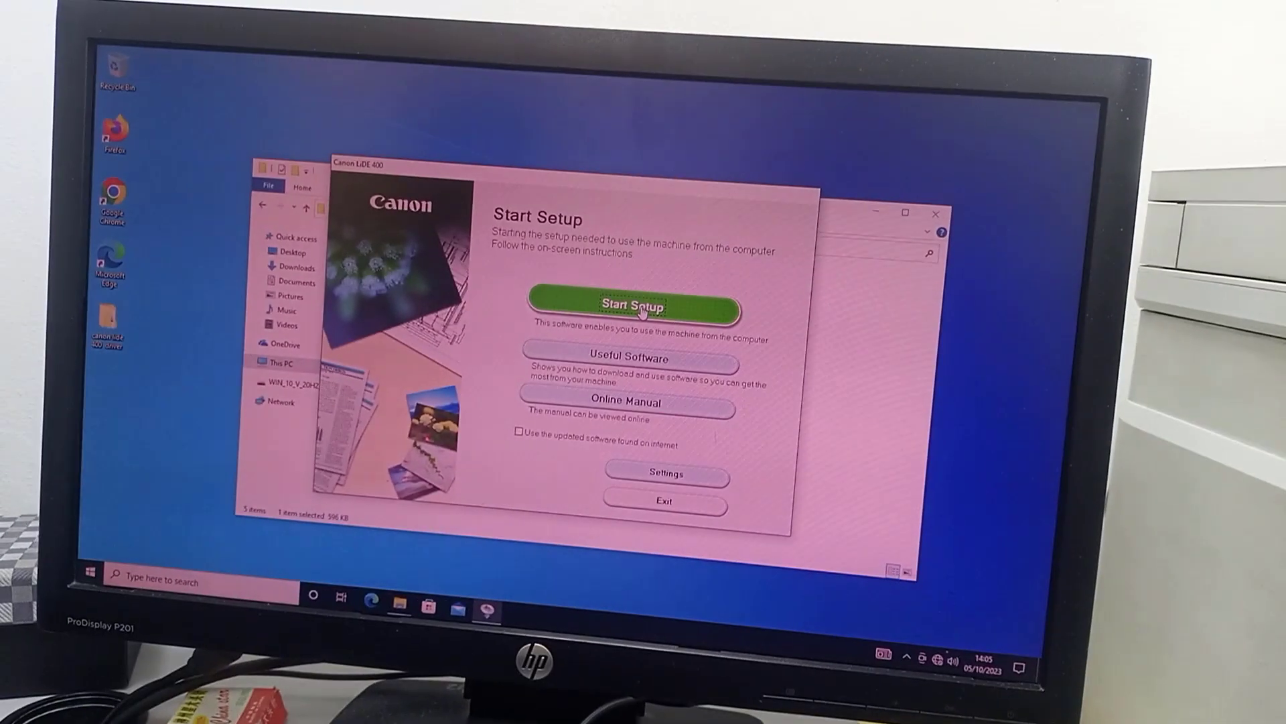
Launch Canon LiDE 400 Start Setup and advance to the License Agreement page.
{"action": "left_click", "coordinate": [669, 304]}
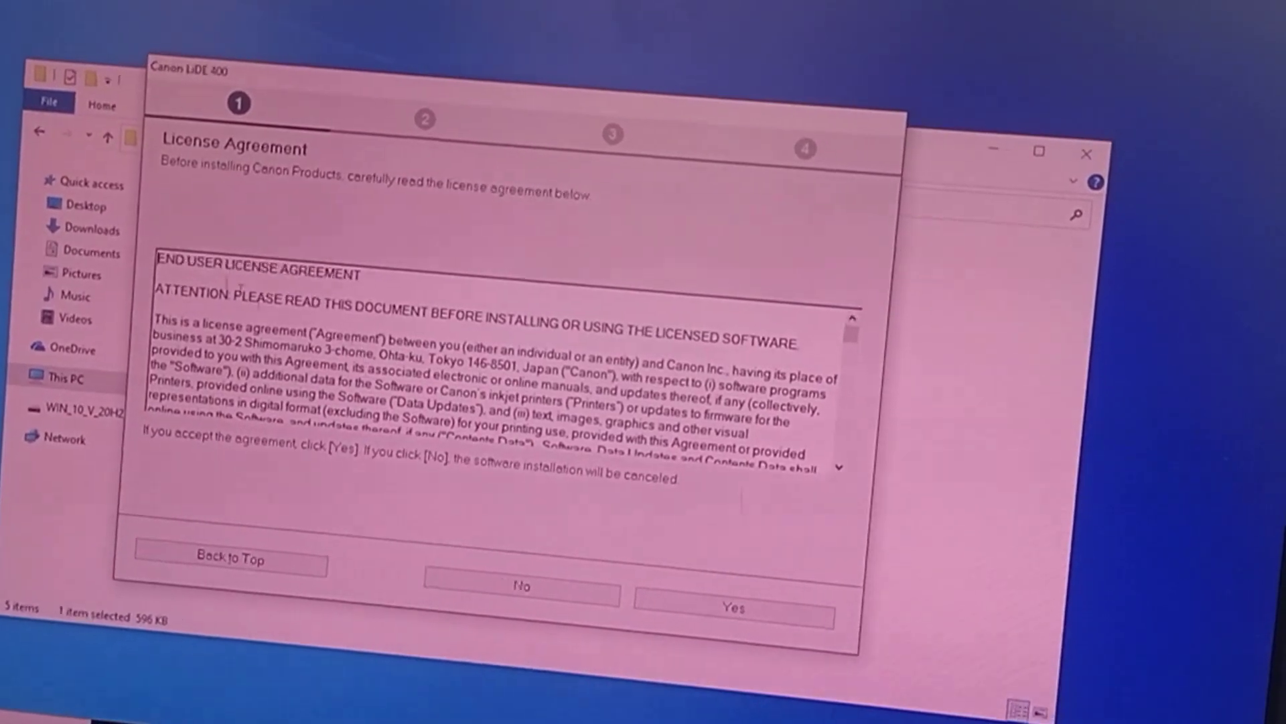
Accept the Canon license agreement and let the driver install through to Setup Complete.
{"action": "left_click", "coordinate": [754, 630]}
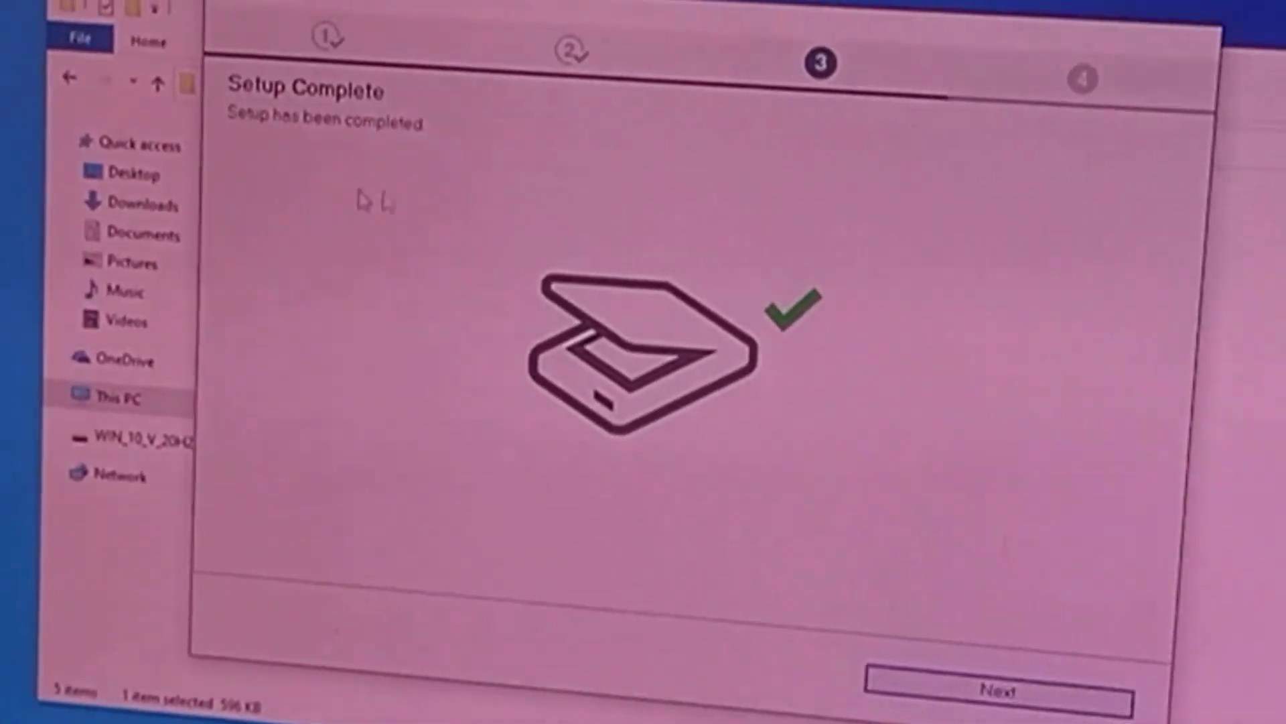
Exit the Canon installer and hide the driver folder window to show the desktop.
{"action": "left_click", "coordinate": [1015, 693]}
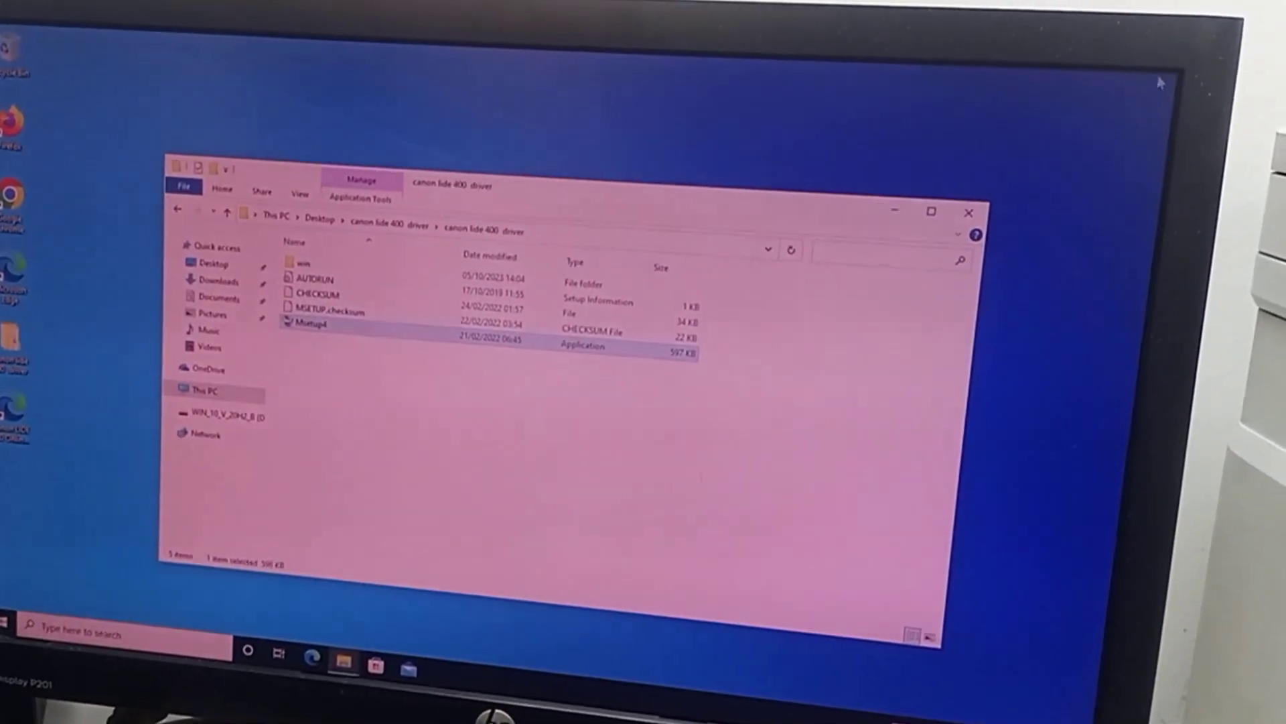
{"action": "left_click", "coordinate": [884, 207]}
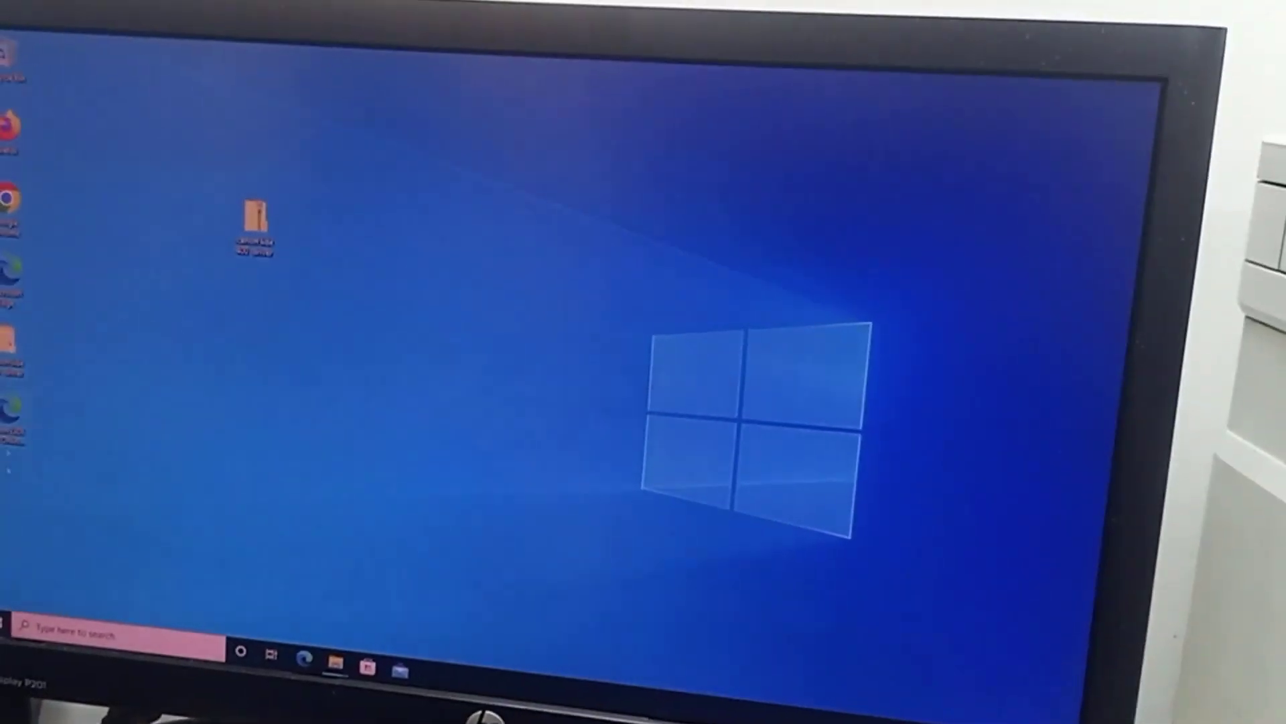